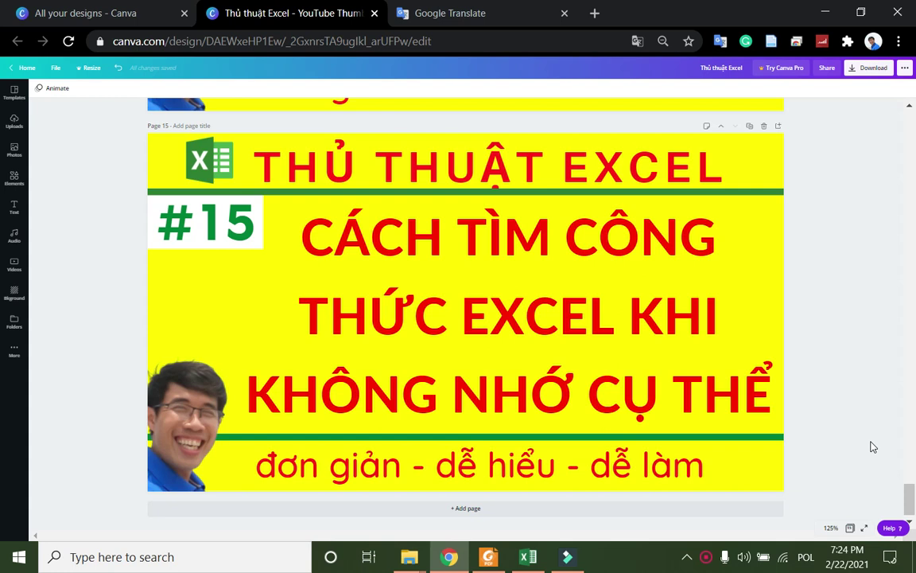
Step: Switch from the Canva thumbnail design to the Excel workbook Book1.xlsx
click(529, 557)
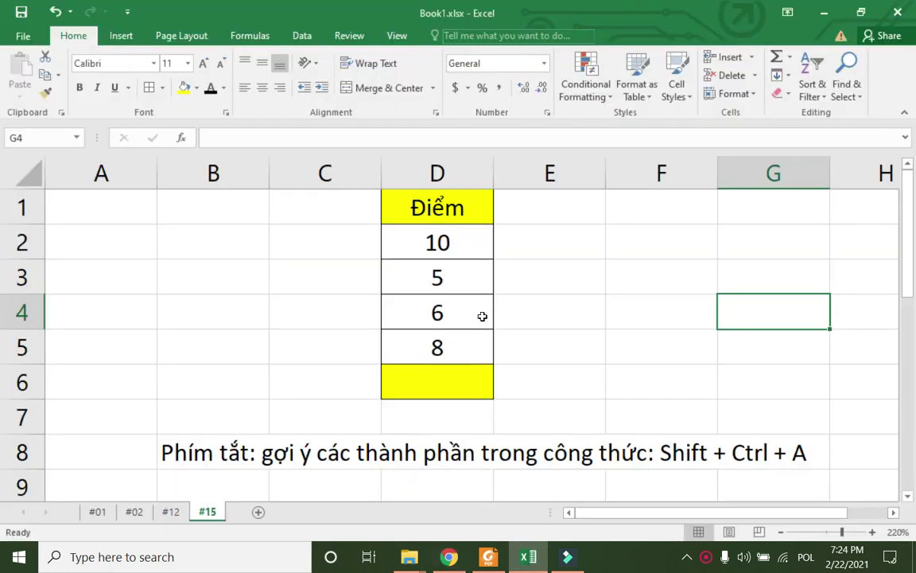
click(581, 311)
drag(445, 208, 450, 388)
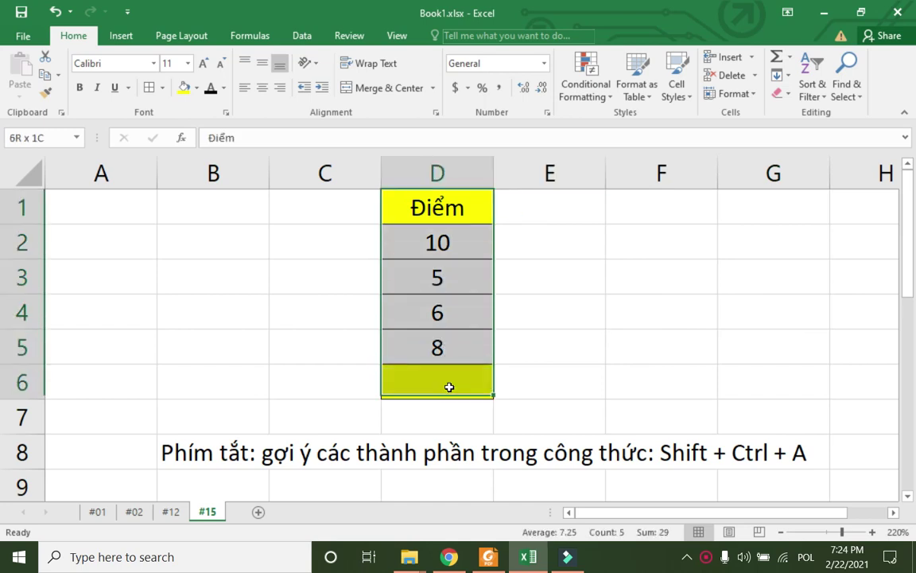
click(572, 351)
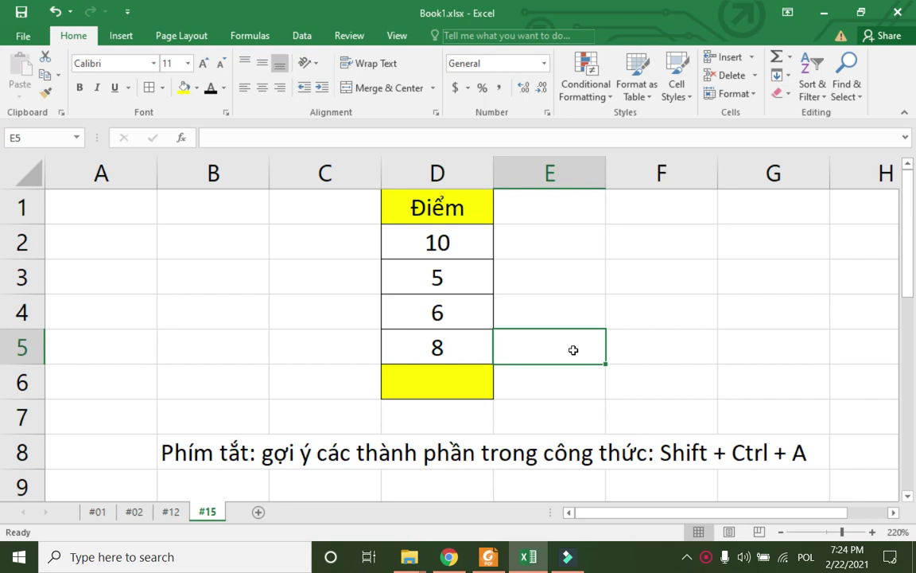
click(433, 241)
click(430, 312)
click(439, 351)
click(440, 246)
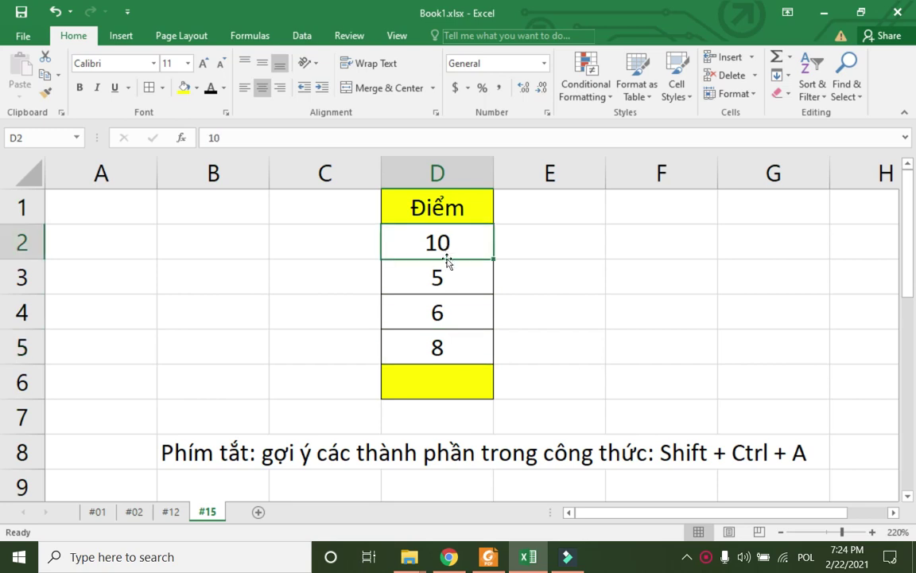
click(430, 314)
click(445, 350)
click(428, 278)
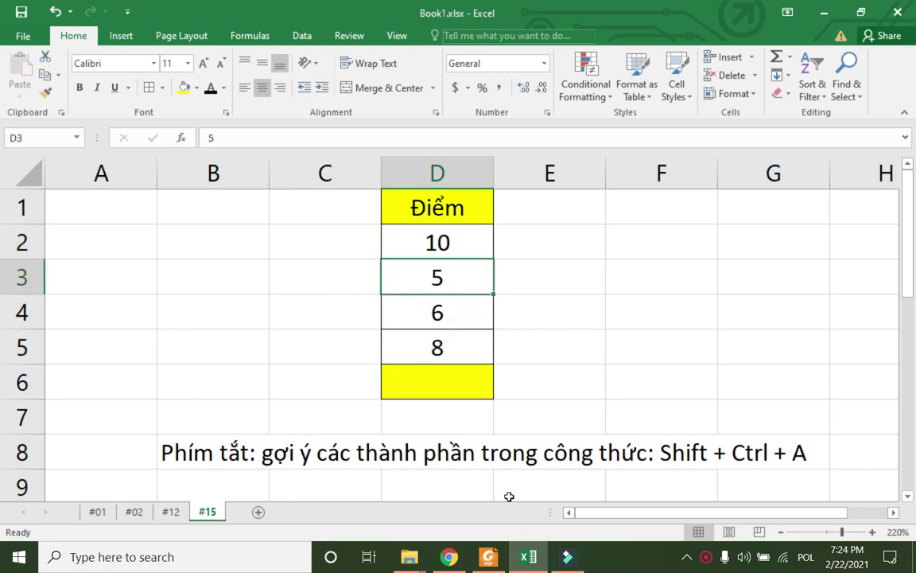
click(458, 386)
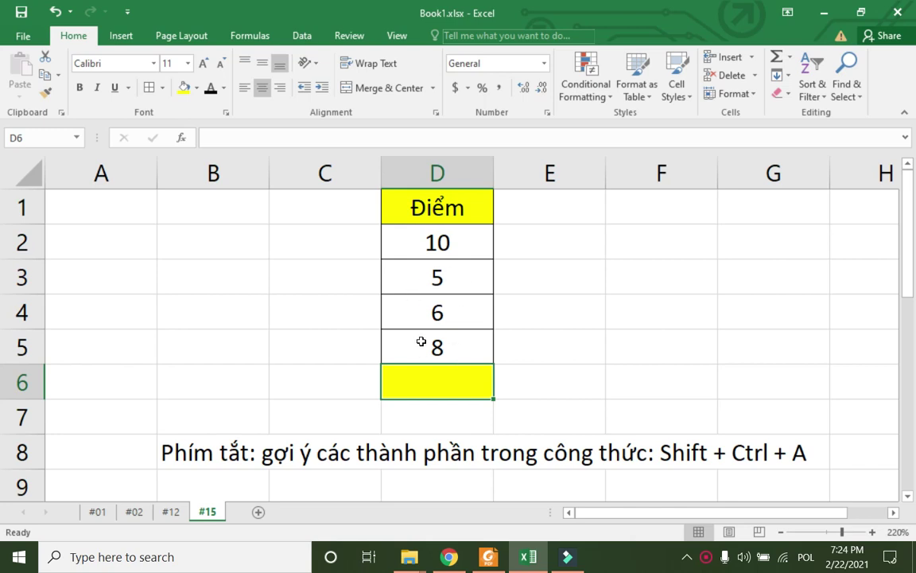
click(568, 411)
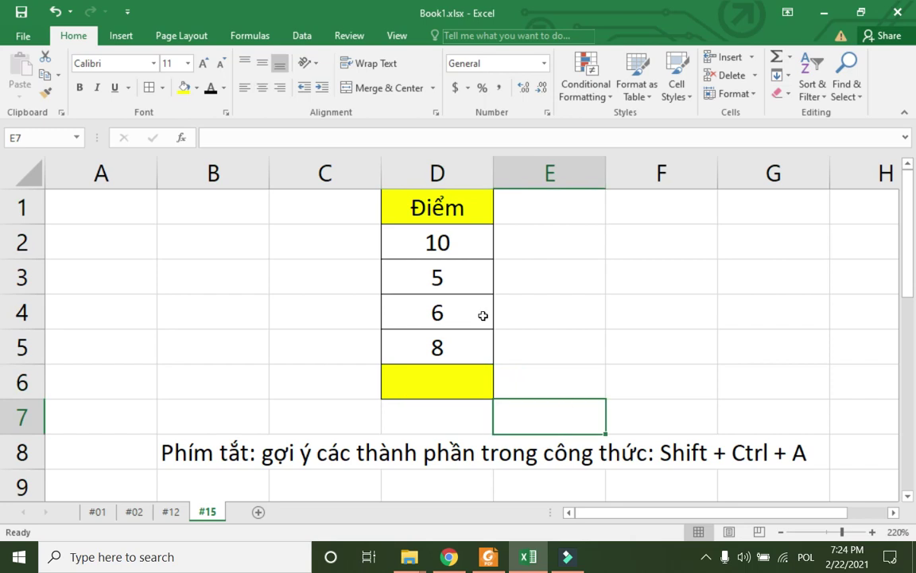
click(620, 389)
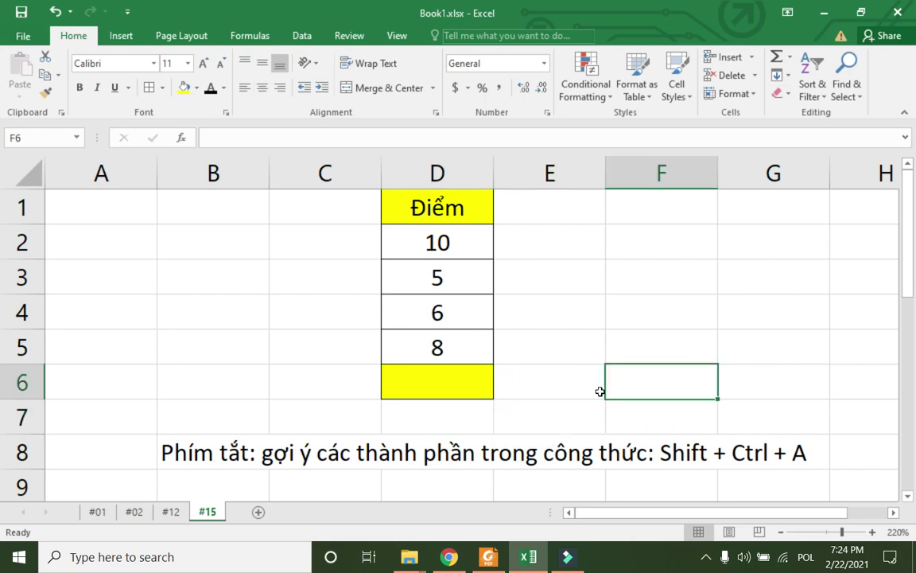
click(463, 387)
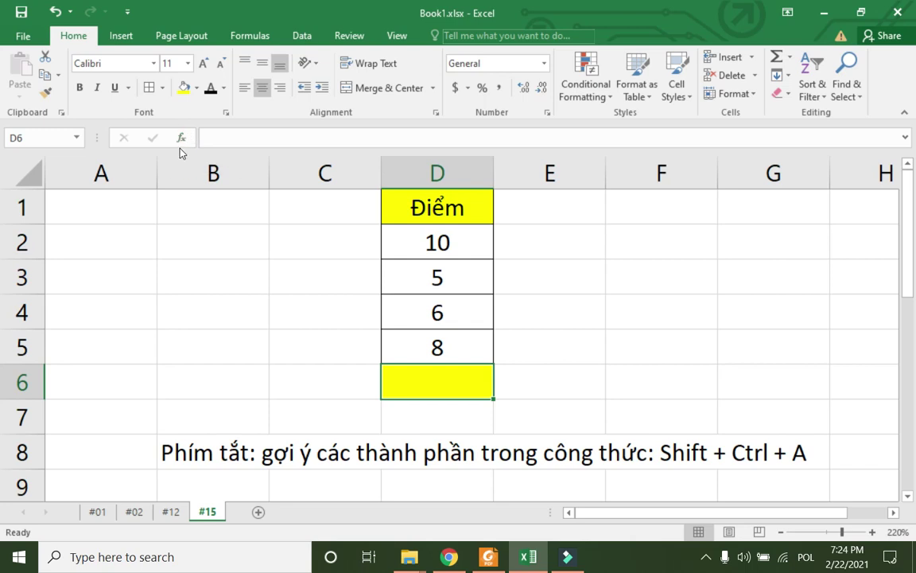
Step: From cell D6, search Insert Function for functions matching SUM
click(182, 140)
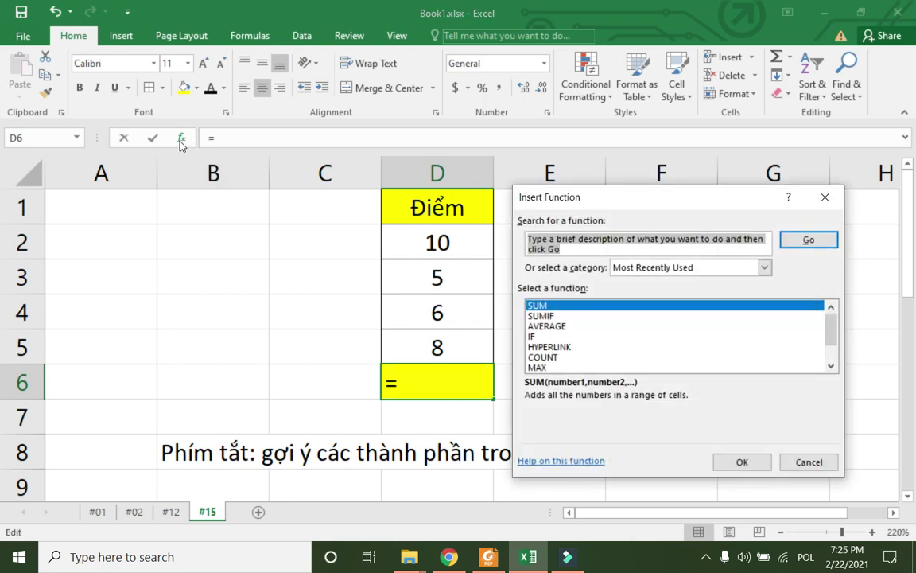
drag(557, 204, 334, 166)
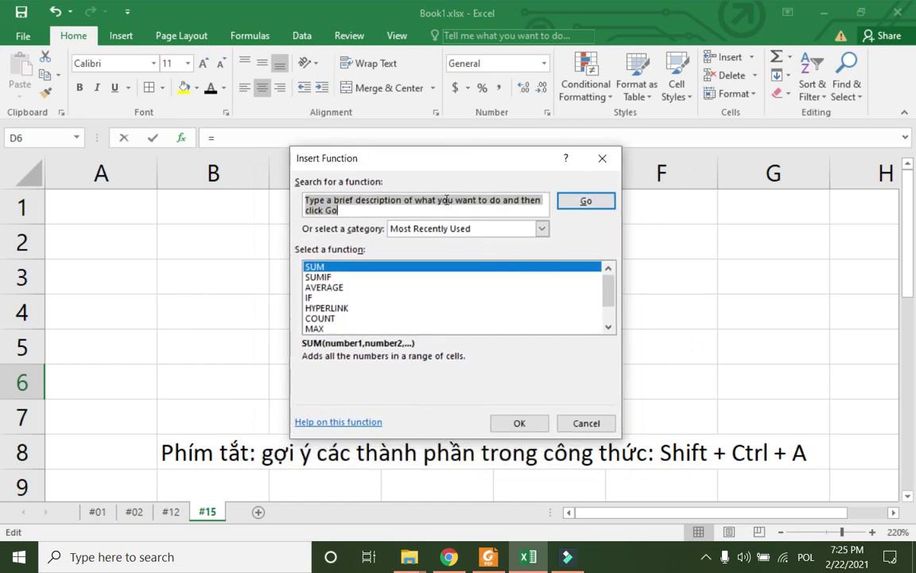
click(390, 205)
drag(360, 210, 271, 194)
key(BackSpace)
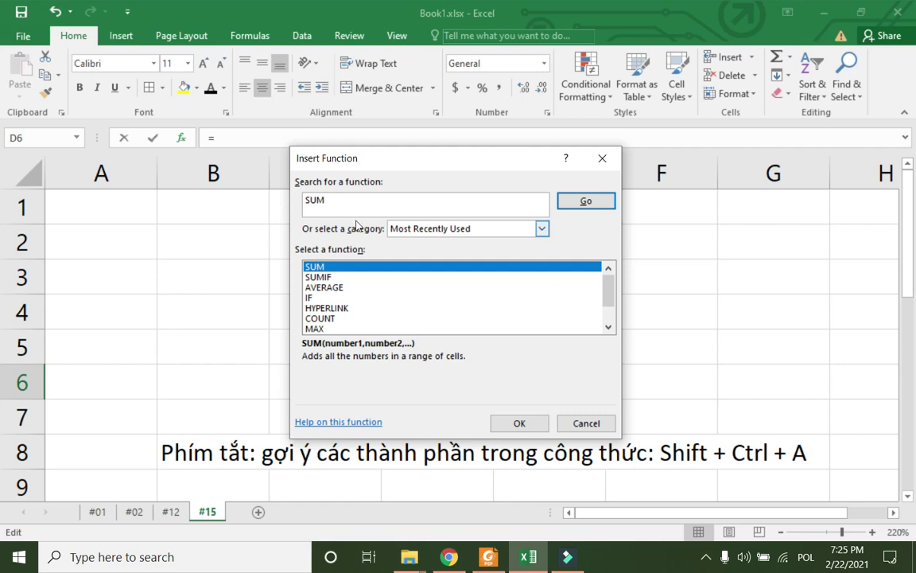
double_click(431, 206)
click(589, 201)
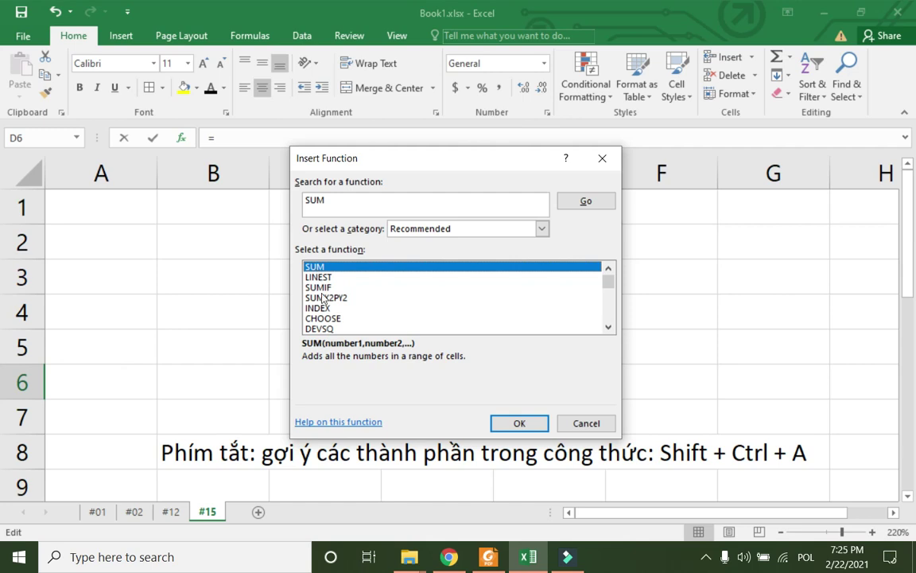
Step: Choose SUMIF from the results to open its Function Arguments
click(323, 297)
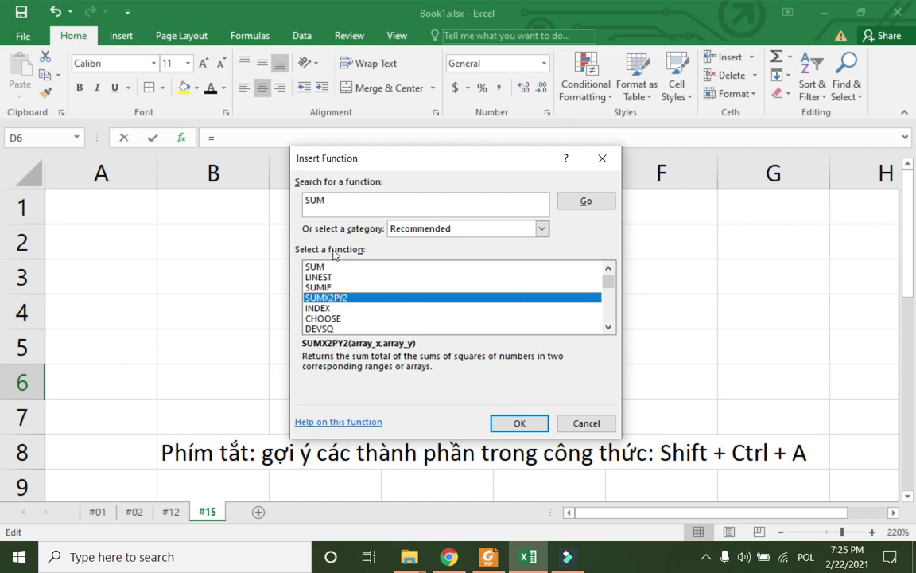
click(338, 208)
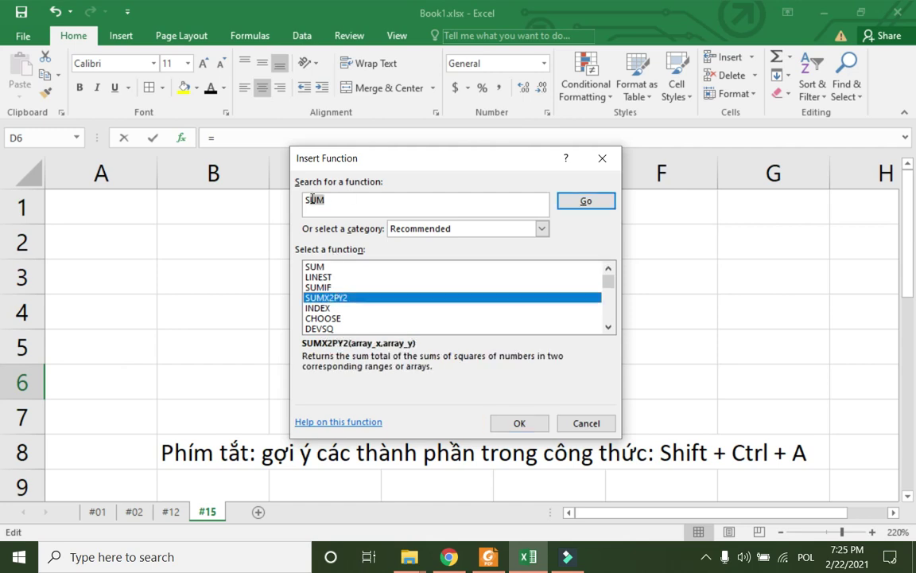
click(341, 277)
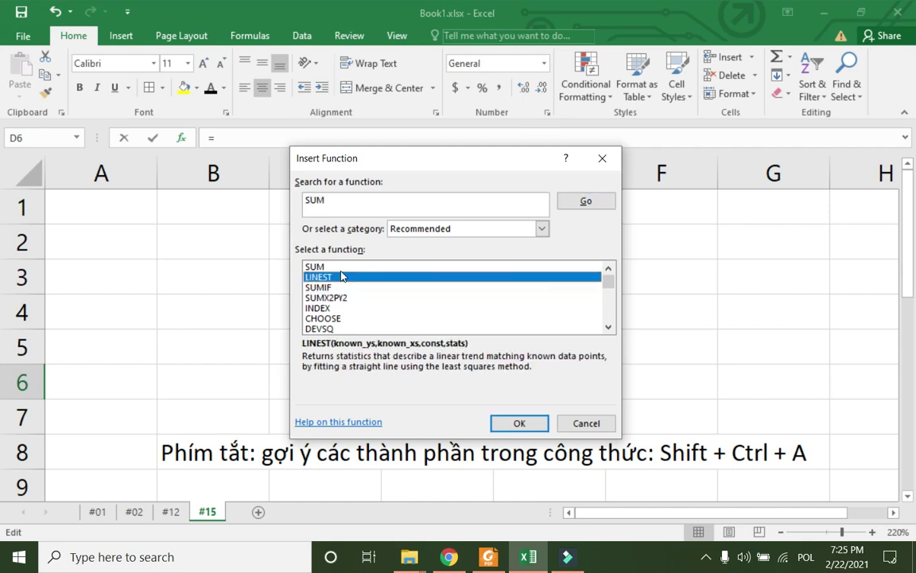
click(344, 269)
click(347, 287)
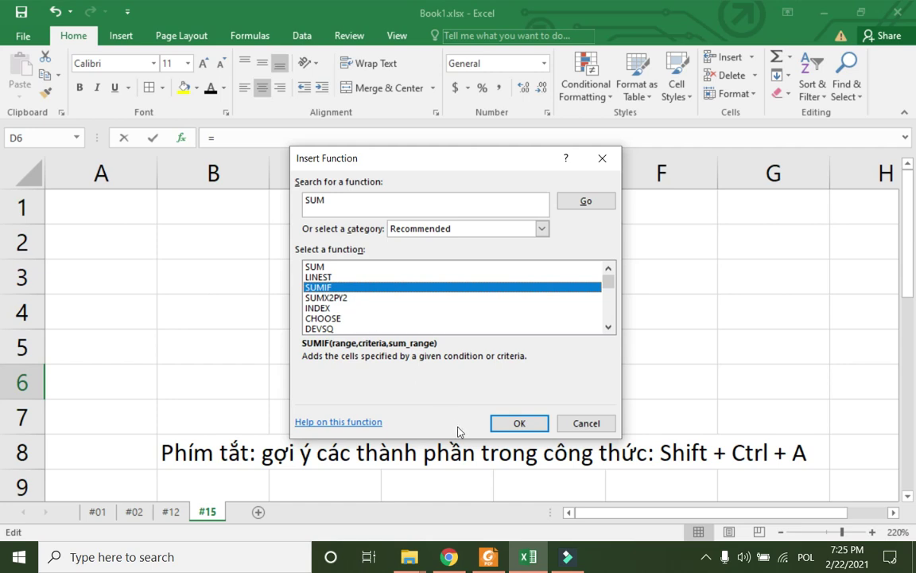
click(521, 423)
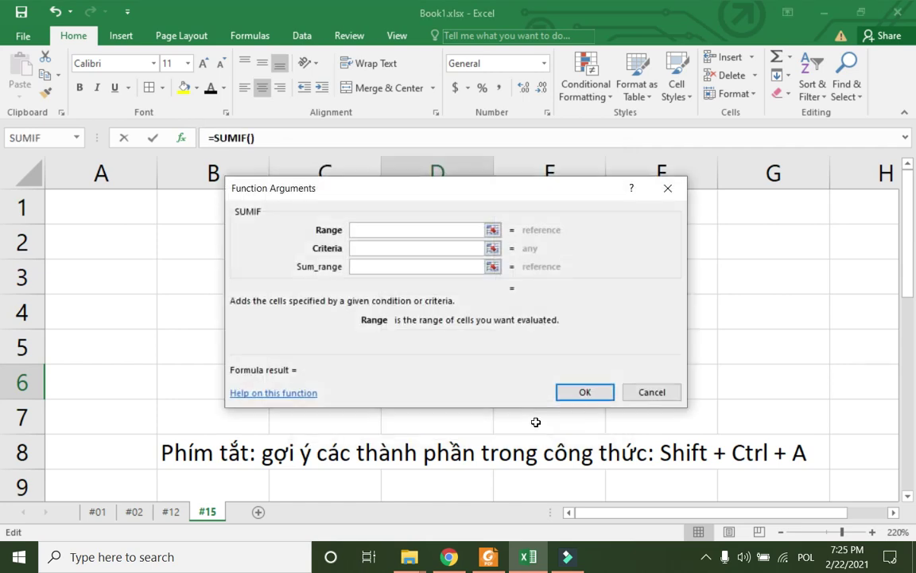
Step: Set SUMIF's Range to D2:D5 and Criteria to >5, so D6 returns 24
drag(525, 217, 777, 241)
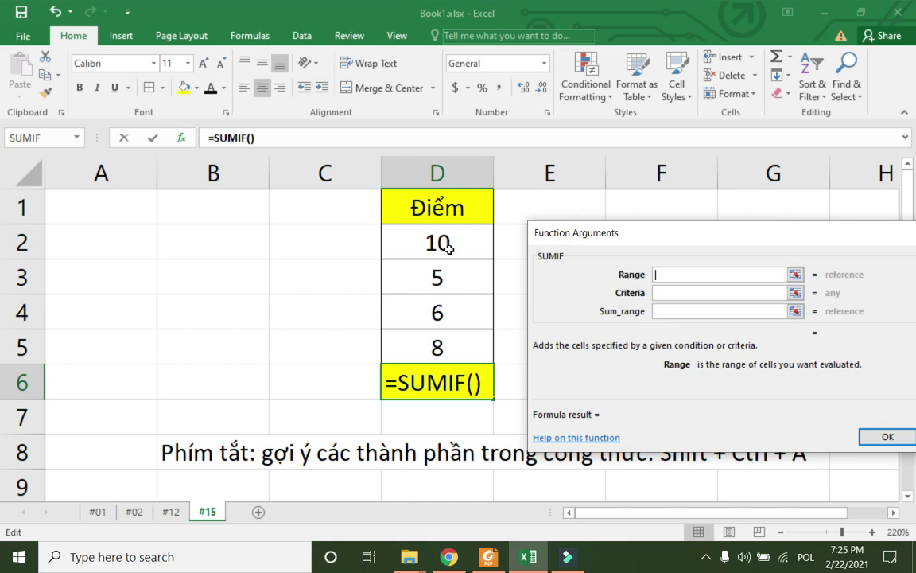
click(795, 274)
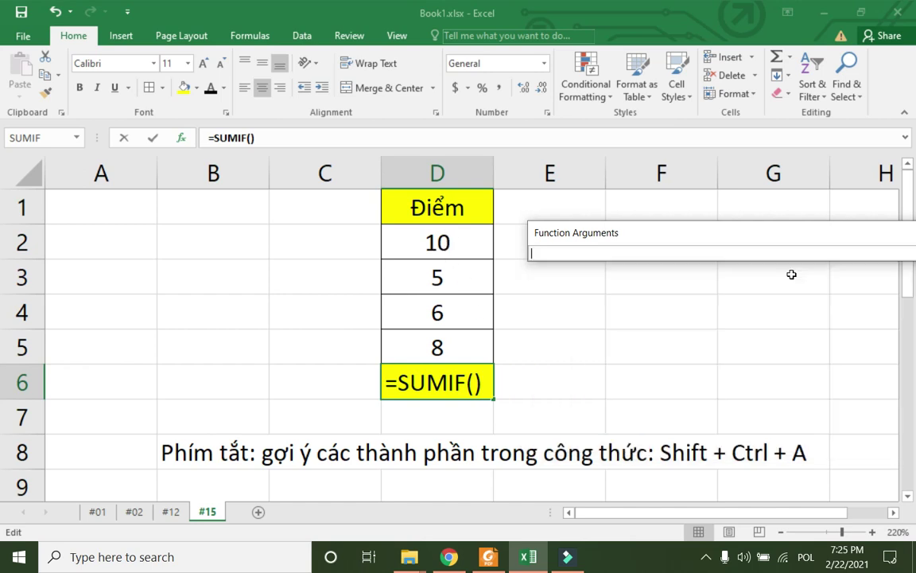
drag(435, 245, 415, 343)
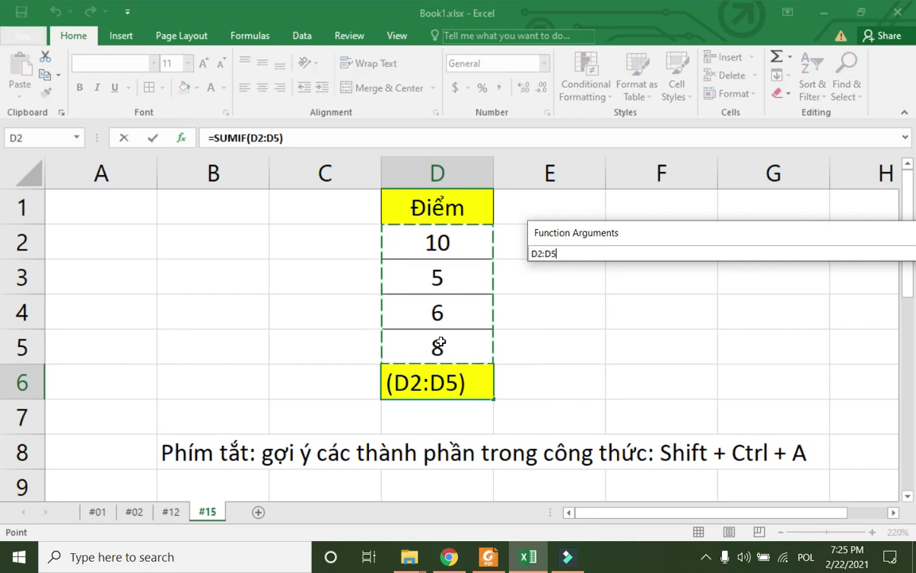
key(Return)
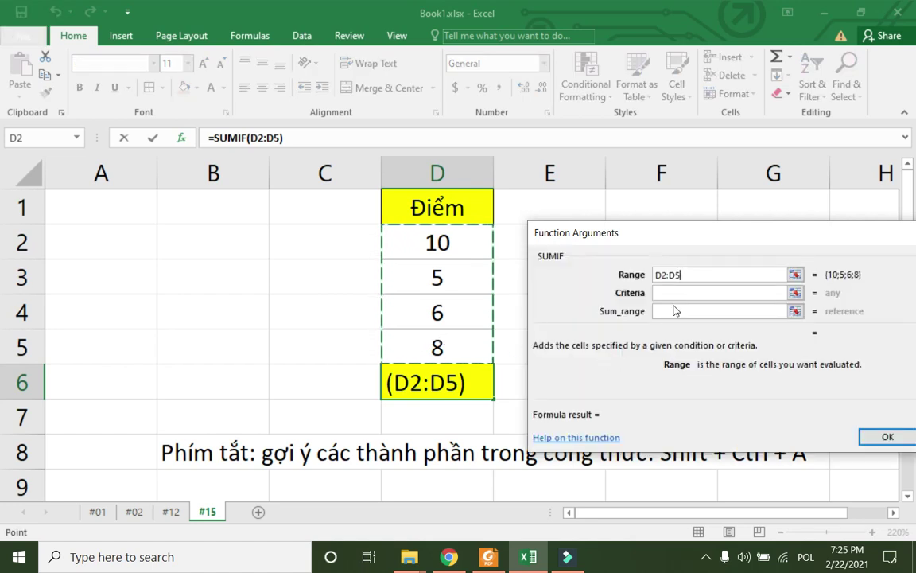
click(682, 295)
text(>5)
double_click(682, 295)
click(889, 437)
Step: Check the scores in D2:D5 and review D6's =SUMIF(D2:D5,">5") formula
click(535, 437)
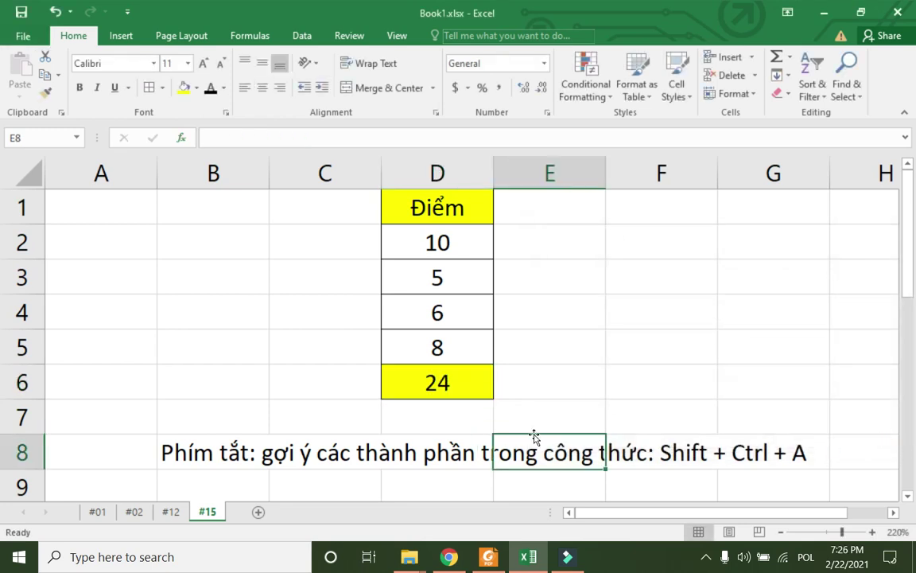
key(Up)
key(Up)
key(Up)
click(457, 382)
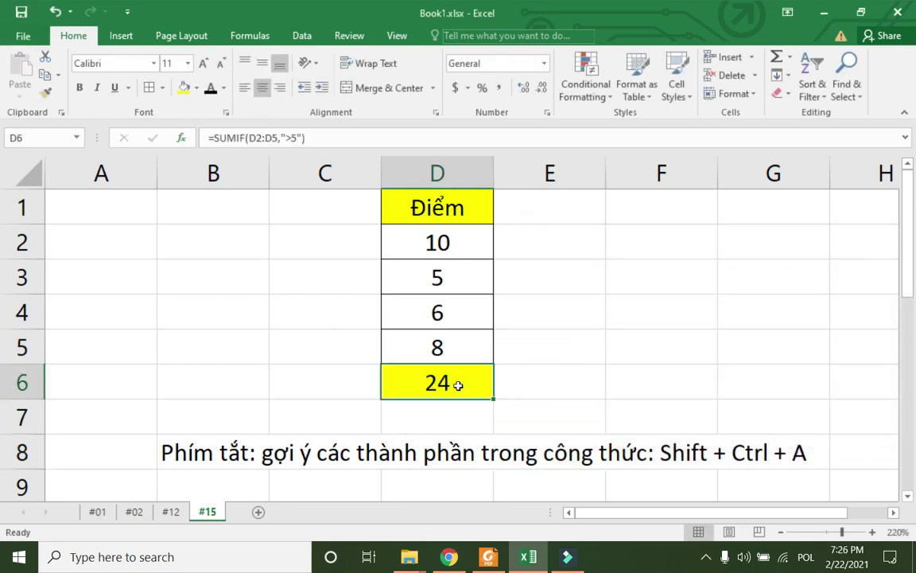
click(432, 242)
click(431, 277)
click(431, 312)
click(433, 347)
click(442, 382)
double_click(441, 382)
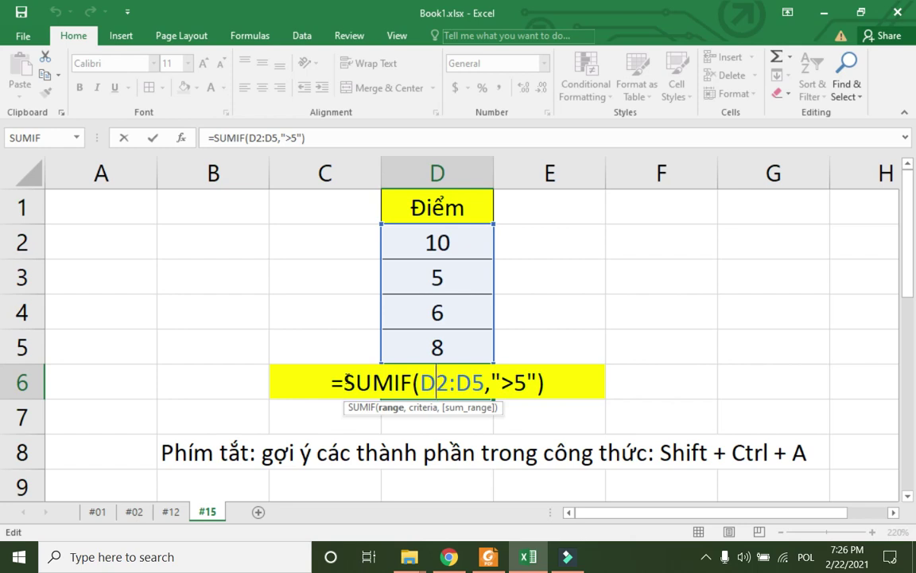
key(Return)
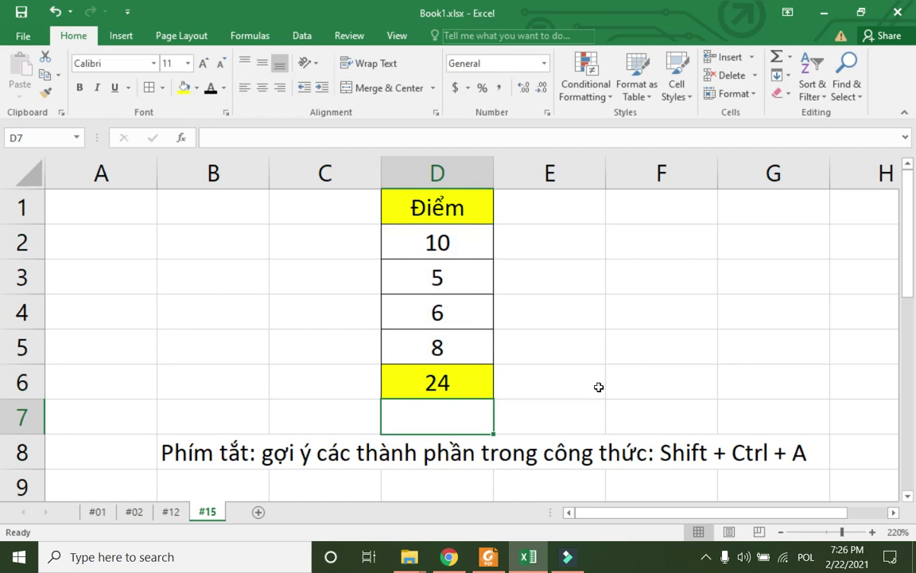
Step: Delete the formula from D6, leaving the yellow total cell empty
click(477, 374)
key(F2)
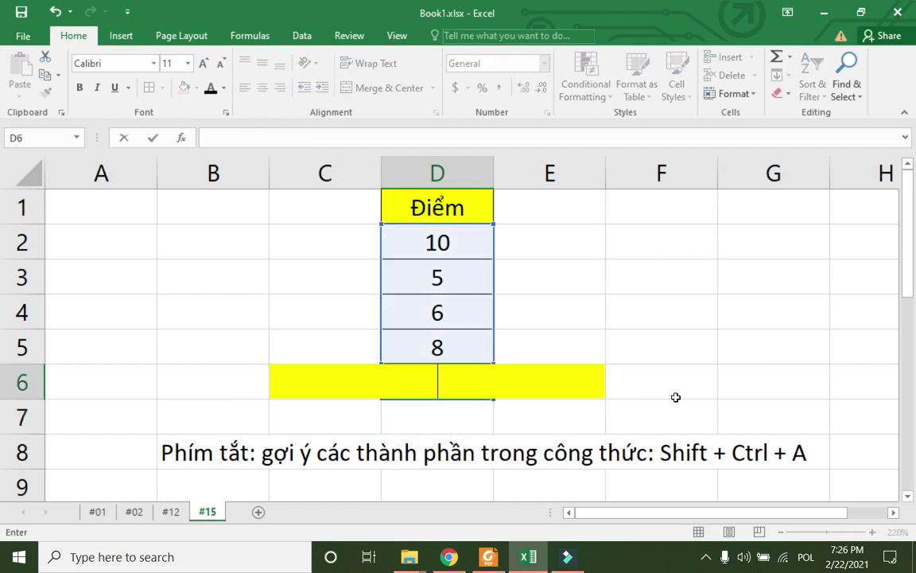
click(676, 397)
click(419, 379)
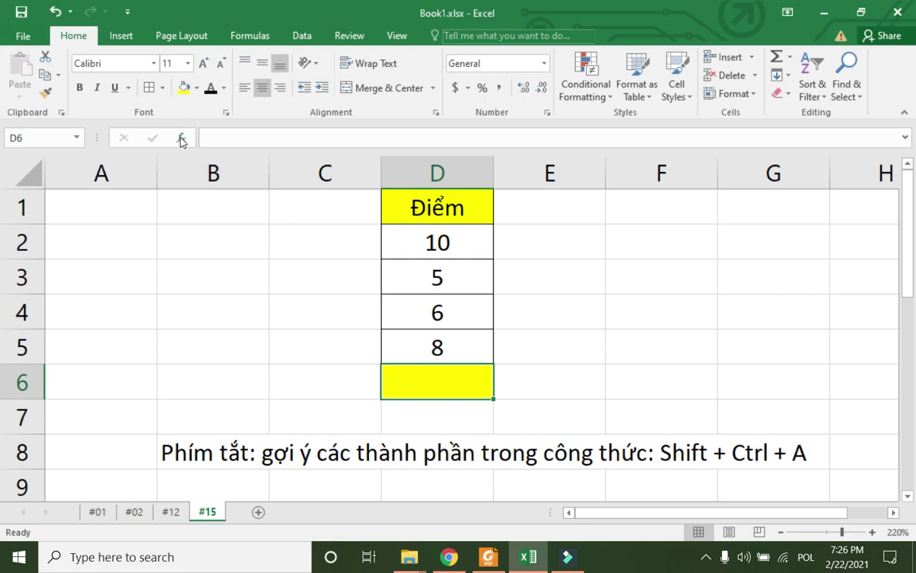
Step: Insert SUMIF into D6 and set its Range to D2:D5 on the sheet
click(182, 140)
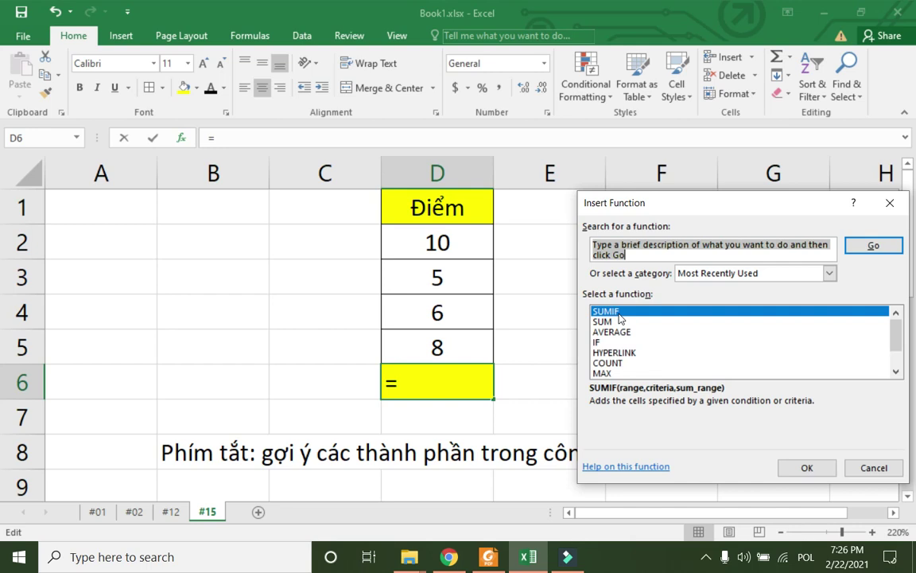
double_click(618, 314)
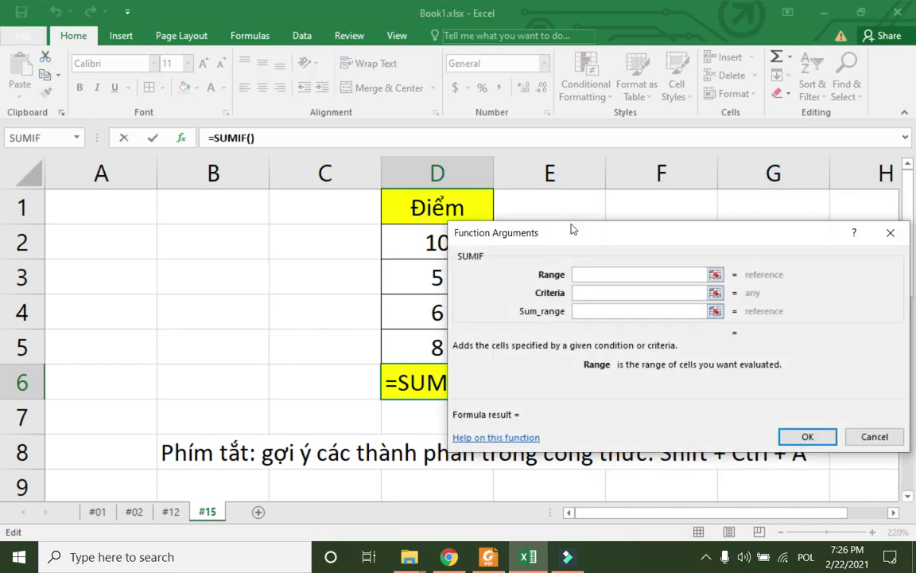
drag(572, 229, 628, 184)
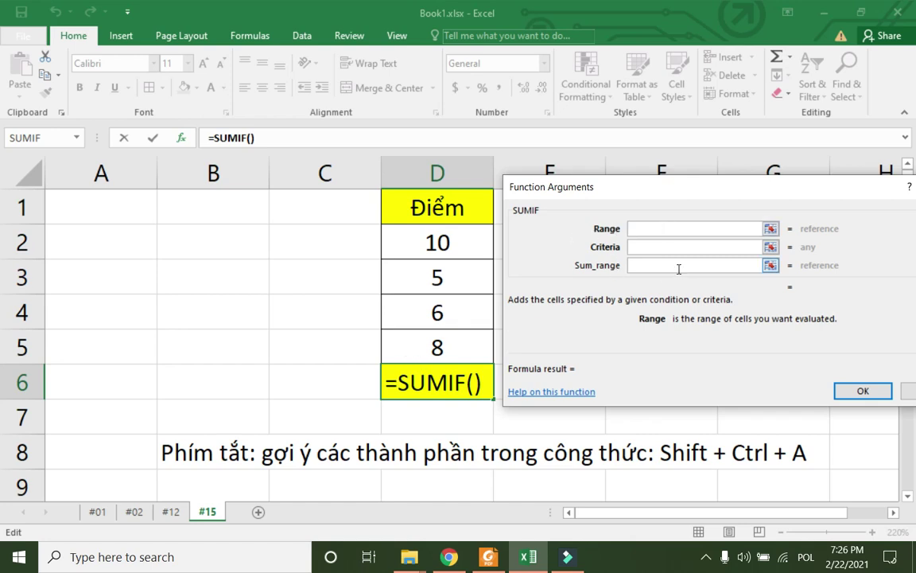
click(770, 229)
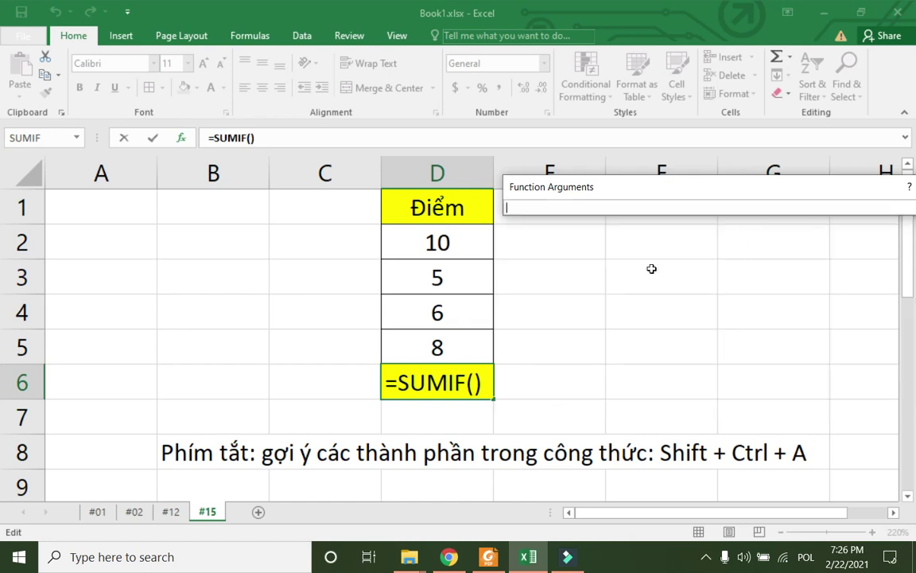
drag(409, 241, 433, 347)
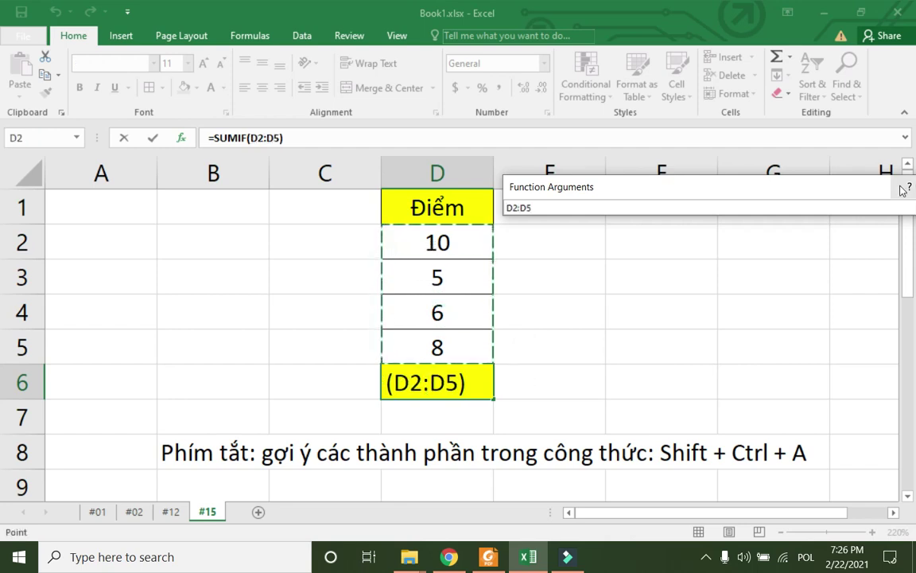
click(875, 211)
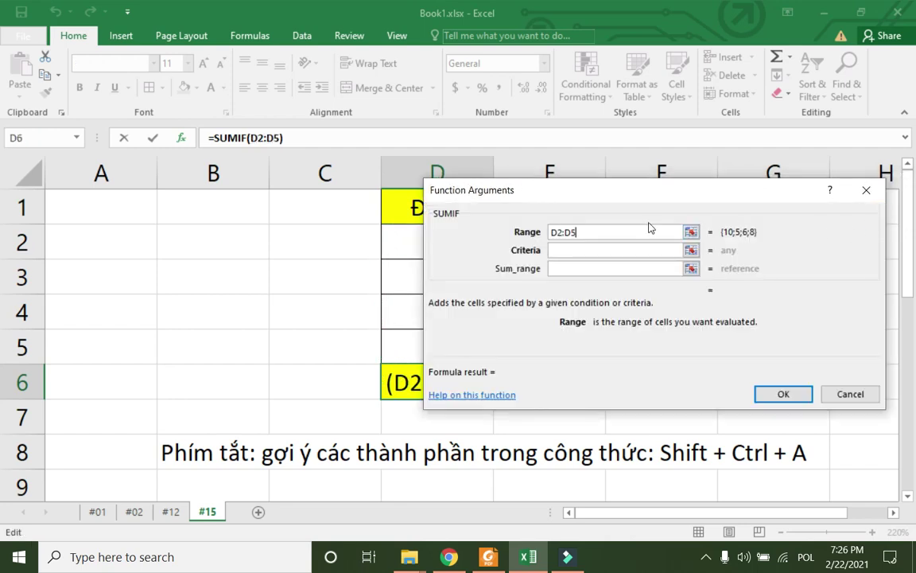
Step: Enter the criteria >5 and confirm, so D6 shows 24
mouse_move(647, 196)
mouse_down()
mouse_move(726, 195)
mouse_move(723, 169)
mouse_up()
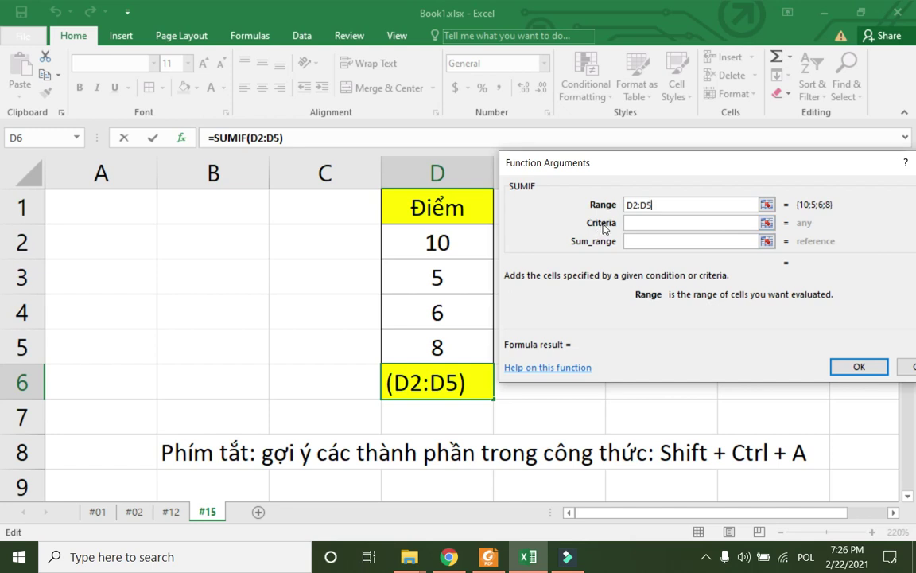
click(646, 223)
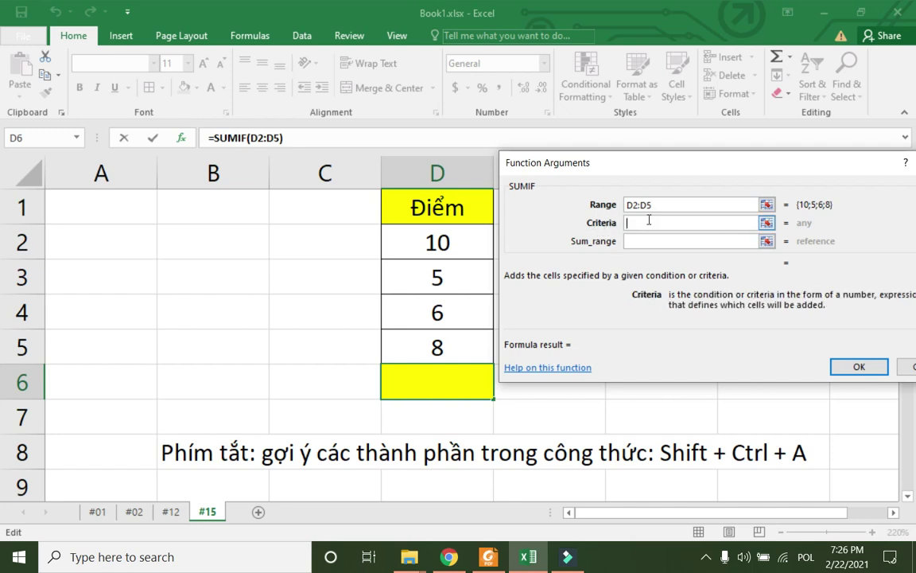
text(>5)
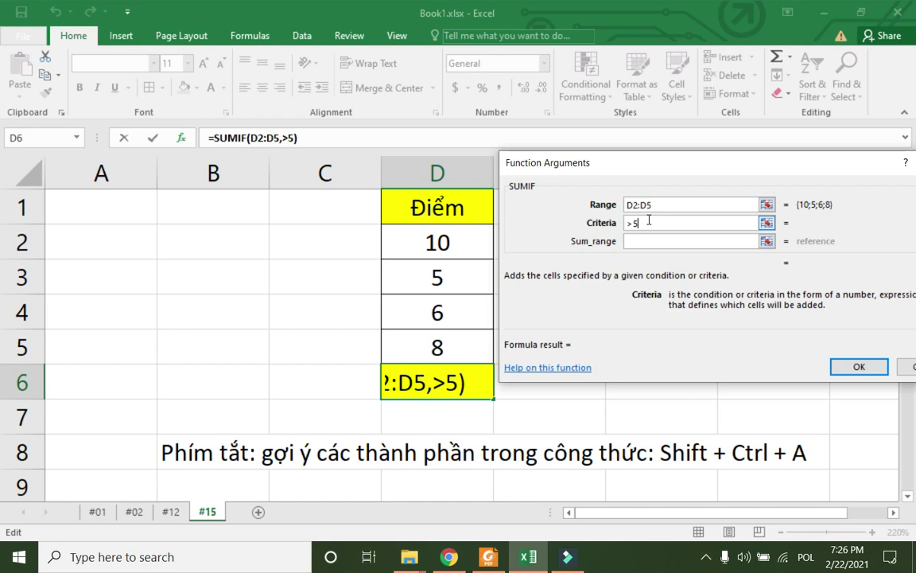
click(860, 370)
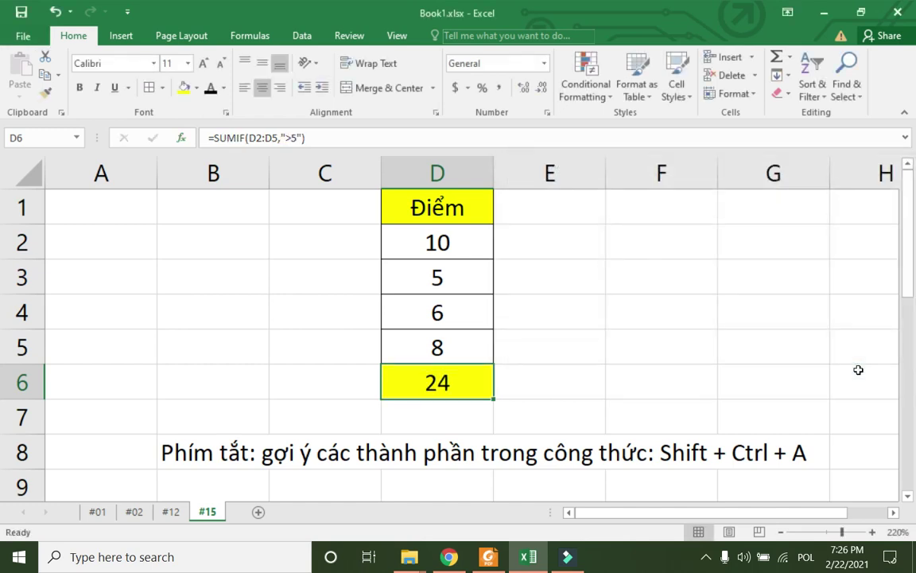
Step: Delete the colon after 'Phím tắt' in the row 8 note
click(527, 407)
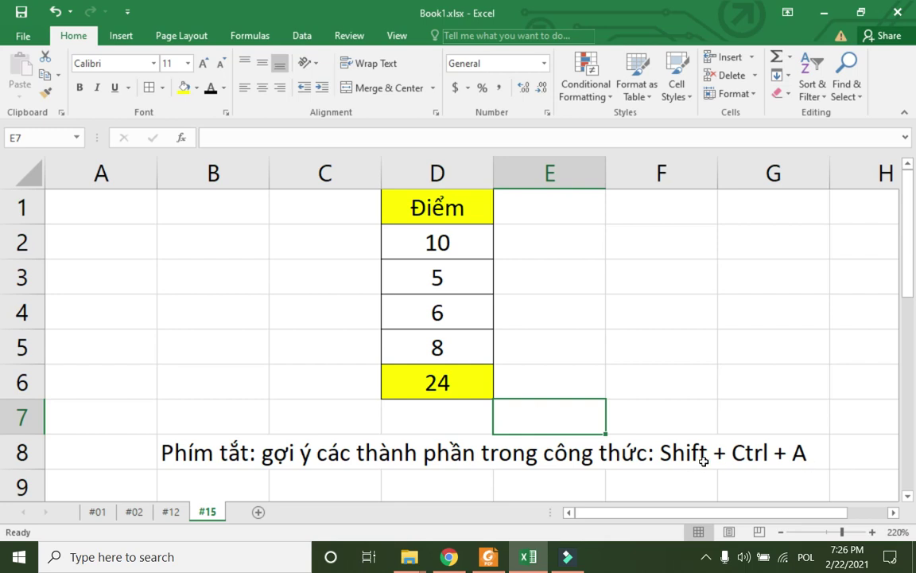
click(649, 456)
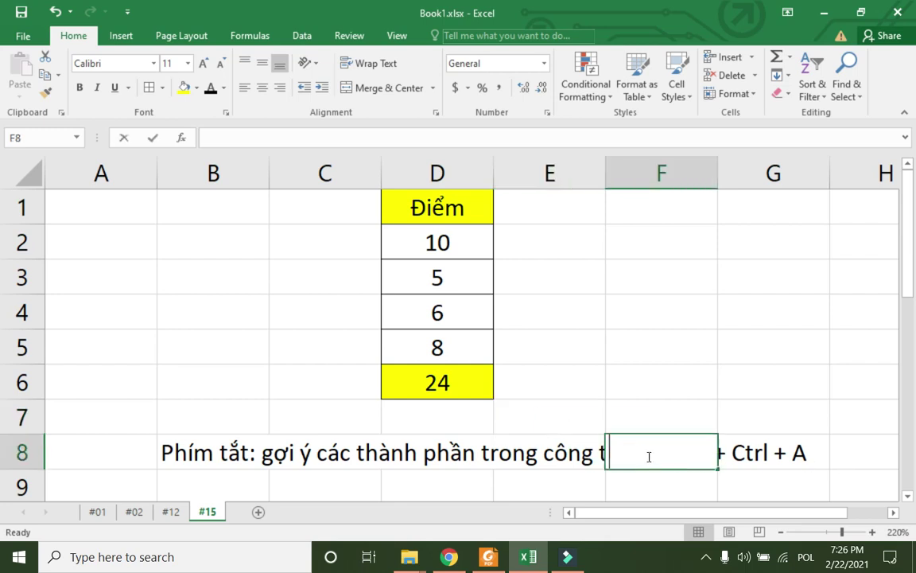
double_click(192, 452)
key(BackSpace)
key(Return)
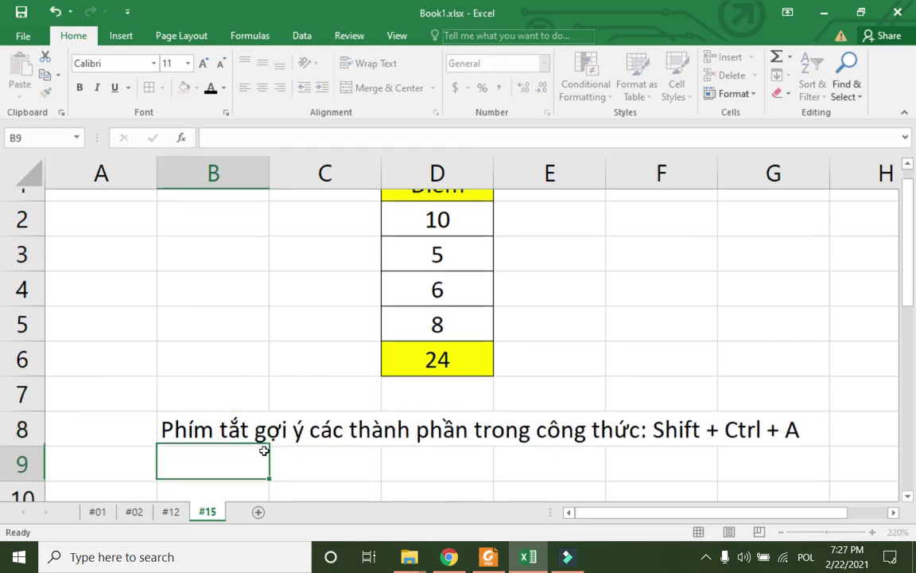
Step: Review D6's SUMIF formula, leaving it unchanged
scroll(806, 389, up, 1)
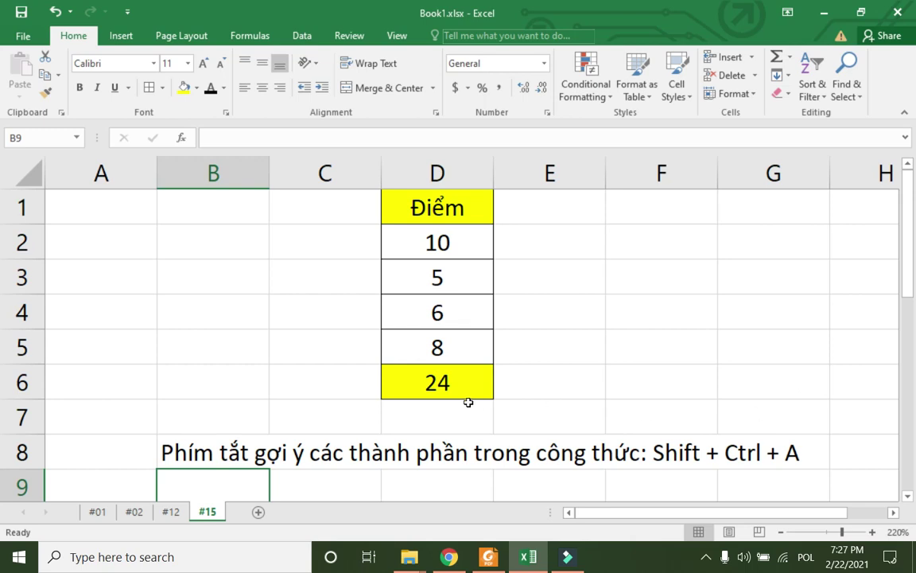
click(468, 385)
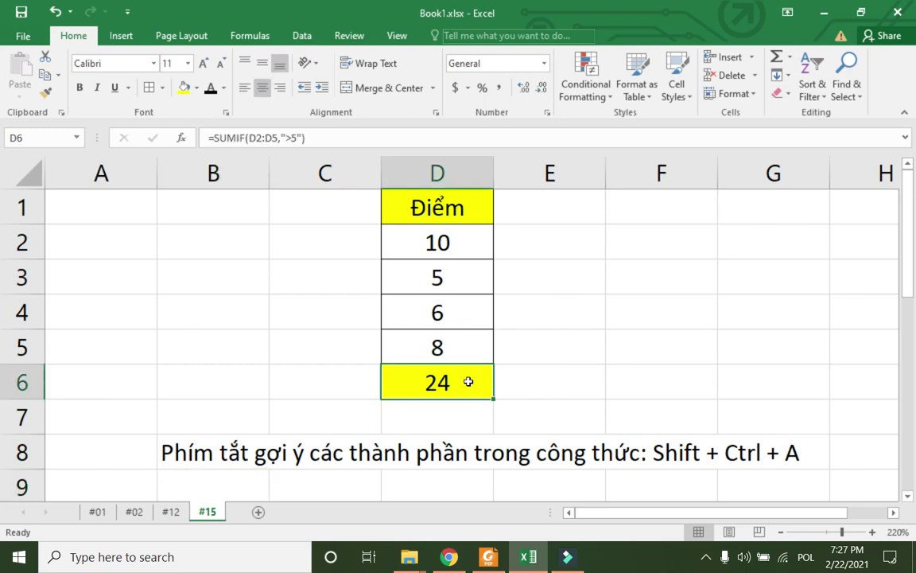
double_click(467, 387)
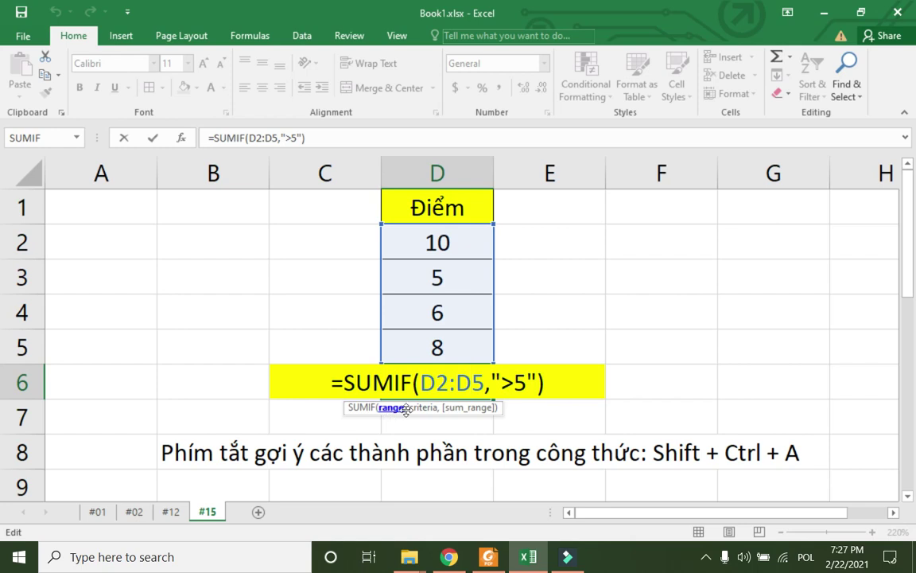
click(664, 376)
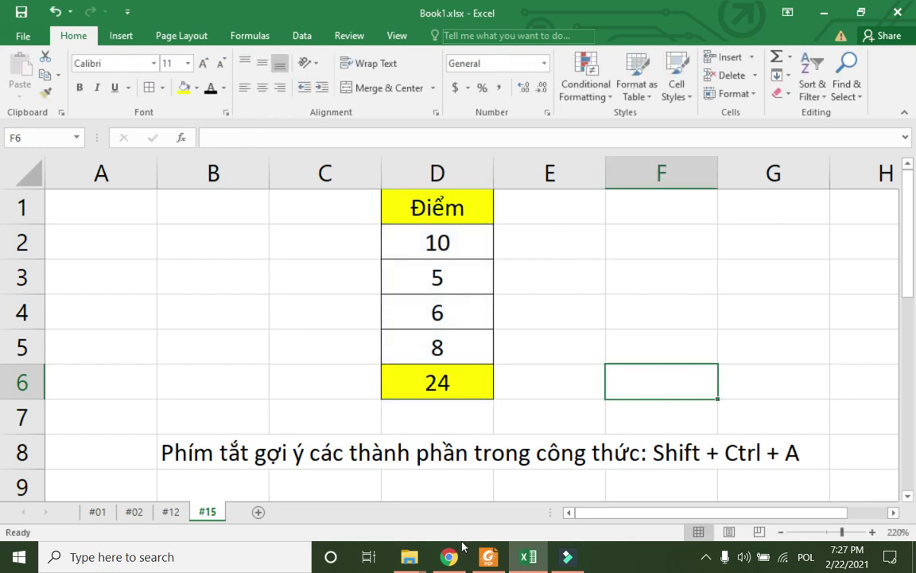